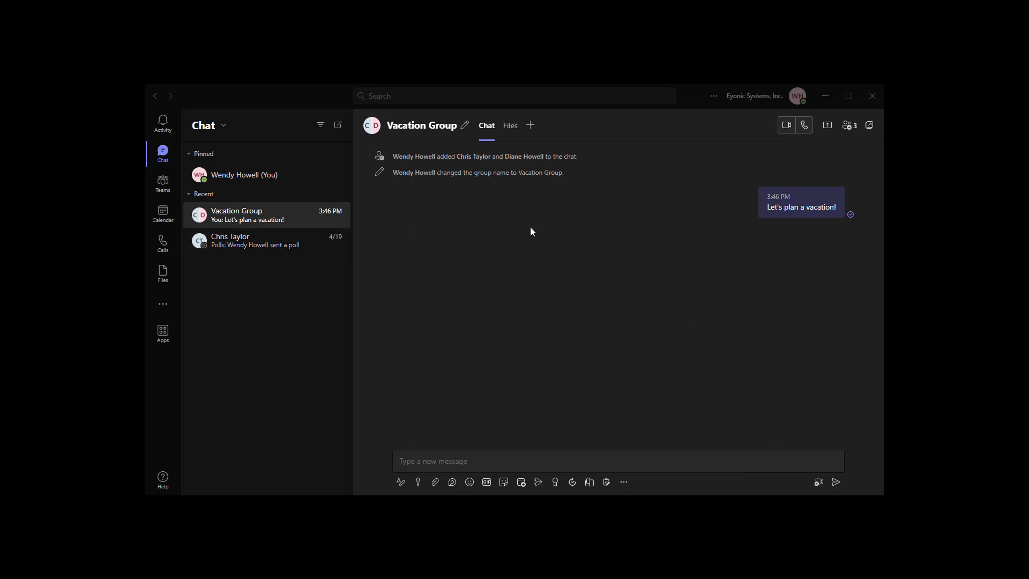
# Step: Start a new poll in the Vacation Group chat with the Polls app
pyautogui.click(409, 461)
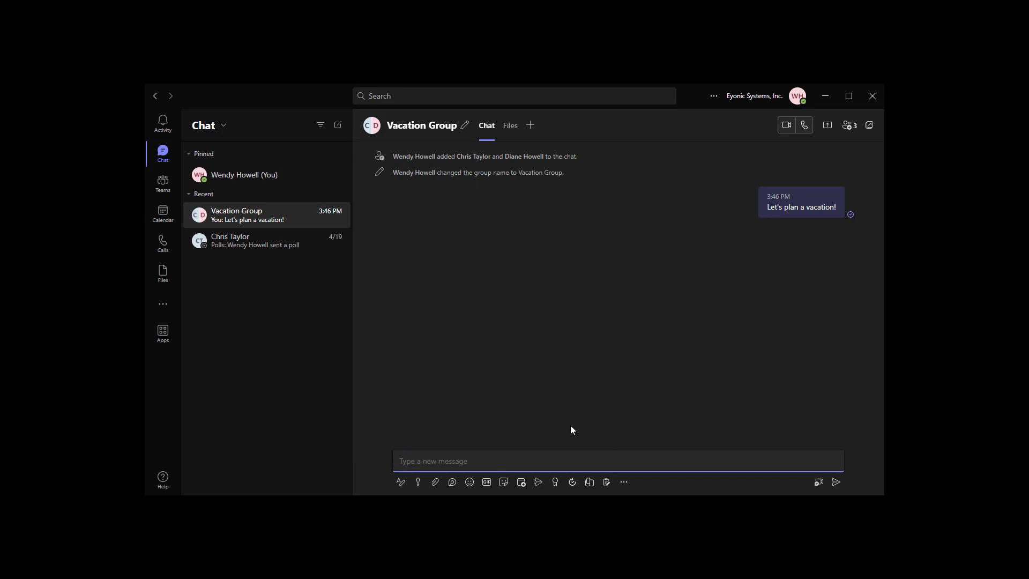
pyautogui.click(626, 485)
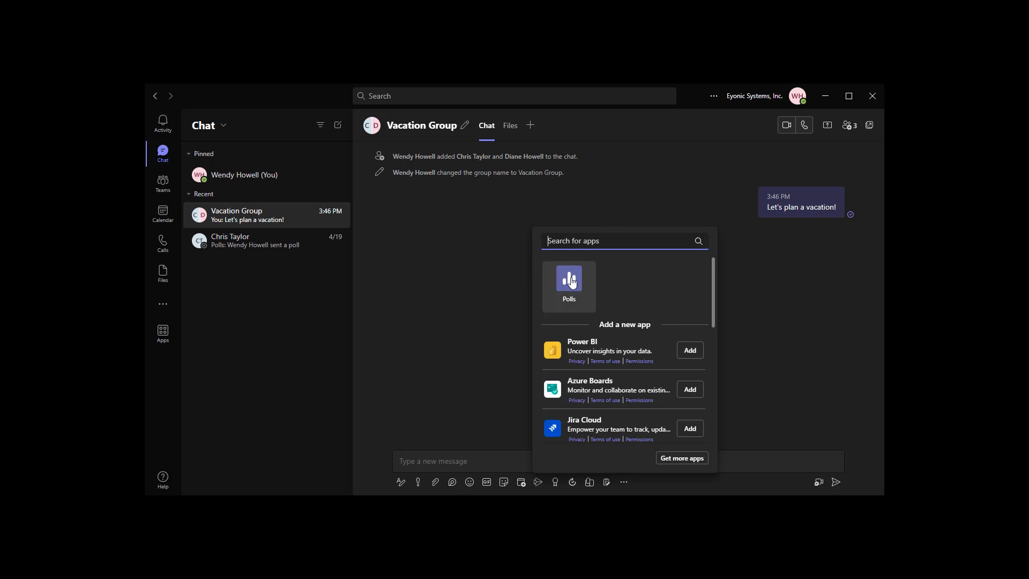
pyautogui.press('Escape')
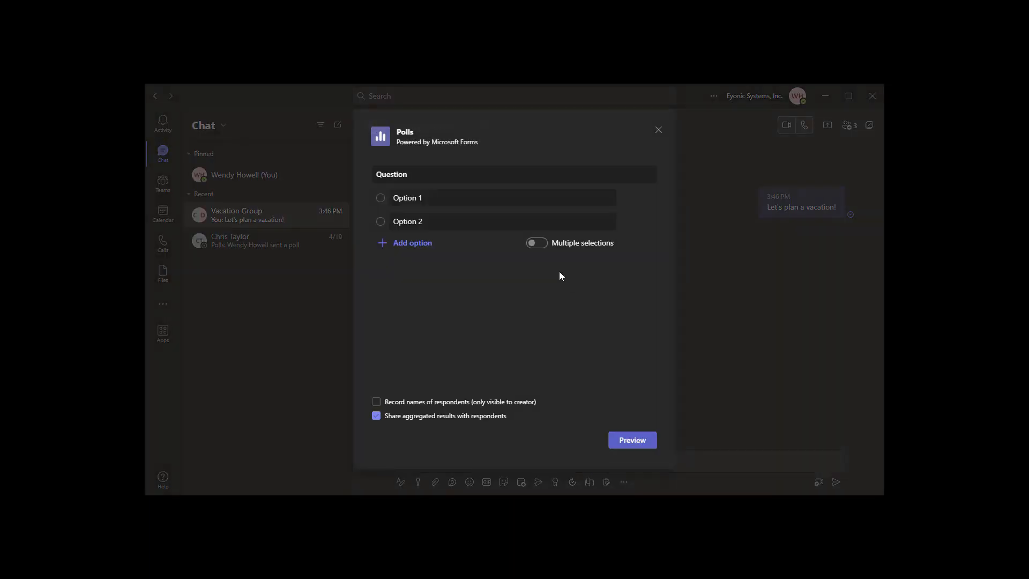
# Step: Set the poll question to "When would you like to take a vacation?"
pyautogui.click(427, 172)
pyautogui.press('BackSpace')
pyautogui.press('BackSpace')
pyautogui.press('BackSpace')
pyautogui.press('BackSpace')
pyautogui.press('BackSpace')
pyautogui.press('BackSpace')
pyautogui.press('BackSpace')
pyautogui.press('BackSpace')
pyautogui.write('W')
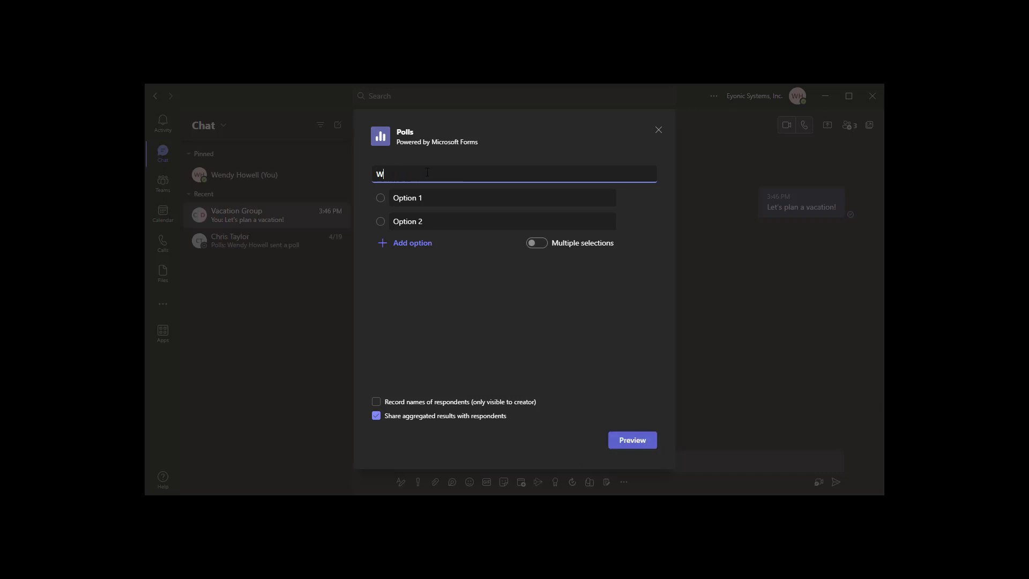
pyautogui.write('hen would you like to take a vacation?')
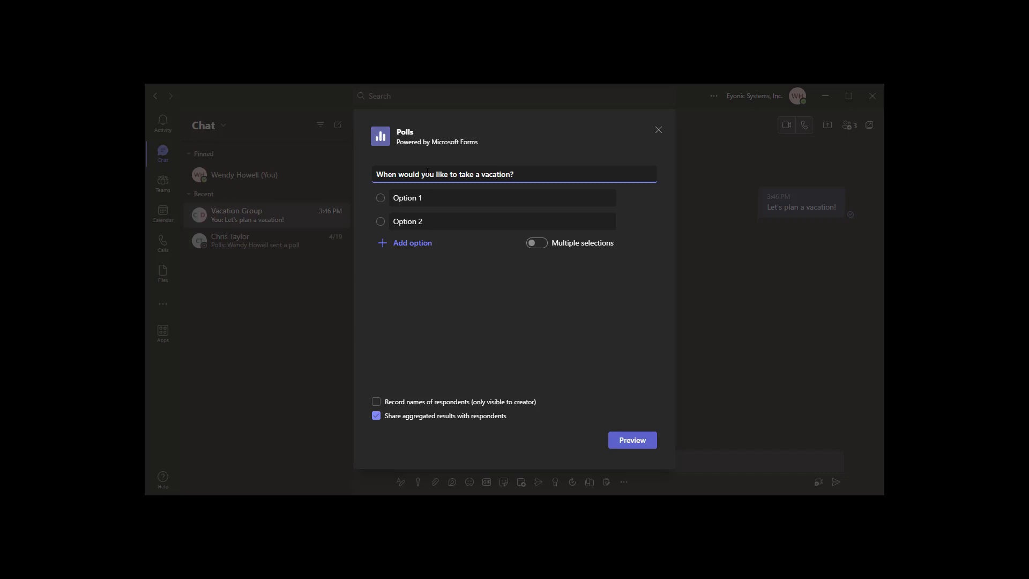
# Step: Enter January as the first poll option and February as the second
pyautogui.click(409, 198)
pyautogui.write('January')
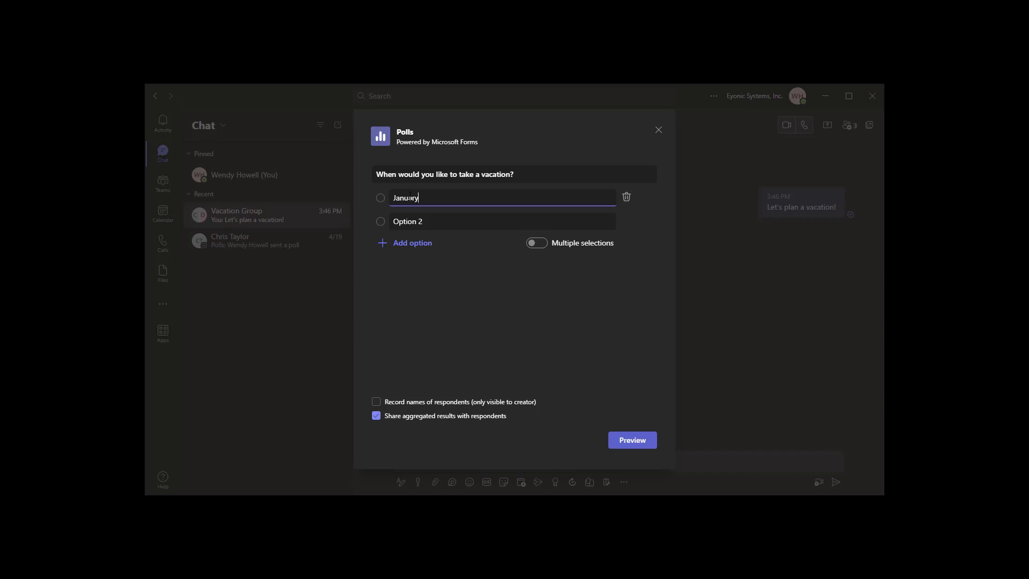
pyautogui.click(430, 223)
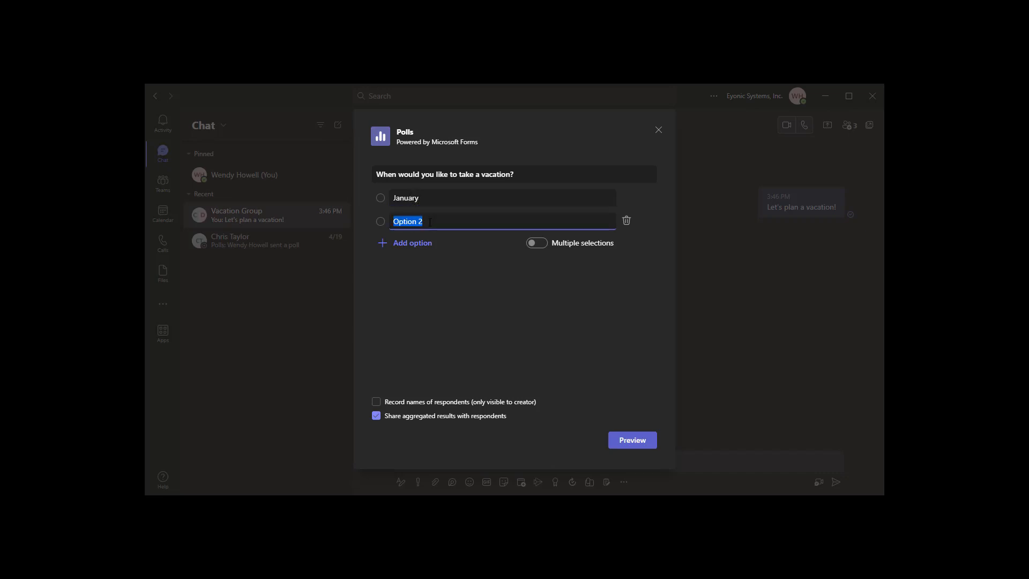
pyautogui.write('February')
# Step: Replace the poll question with "What month would you like to take a vacation?"
pyautogui.click(406, 172)
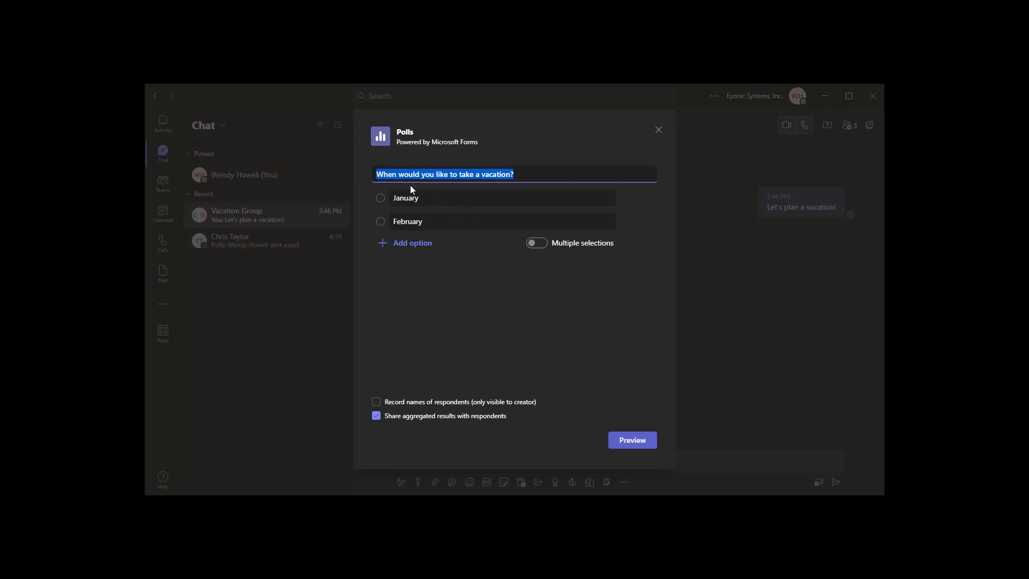
pyautogui.write('What mon')
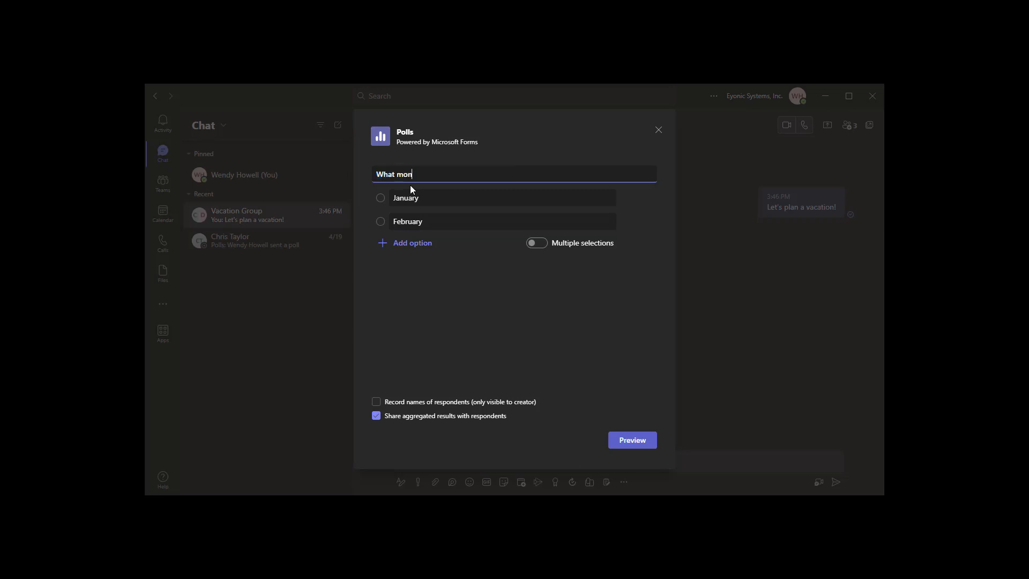
pyautogui.write('th would you like to take a vacation?')
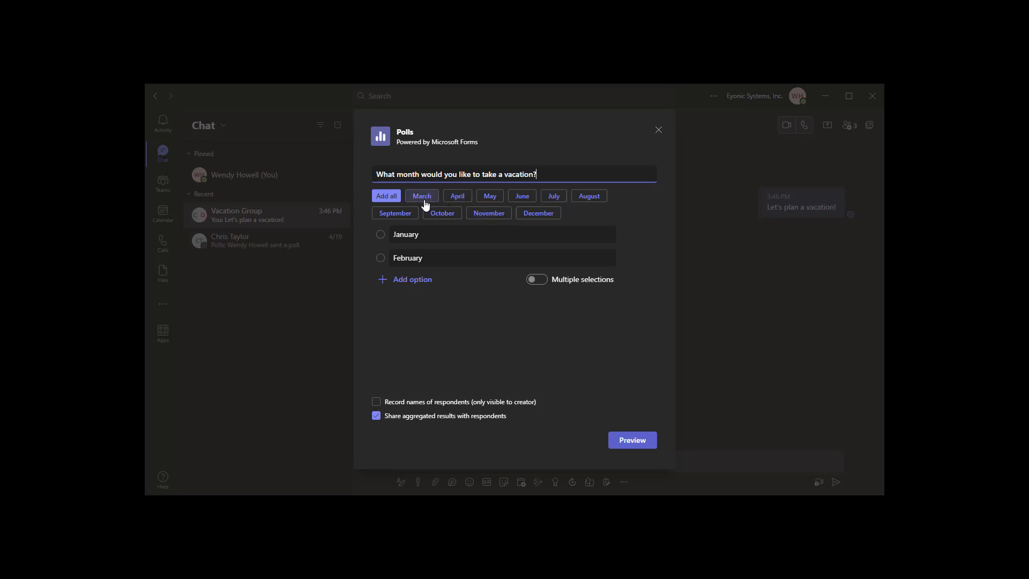
# Step: Add all the suggested months as poll options and delete the December and November options
pyautogui.click(391, 199)
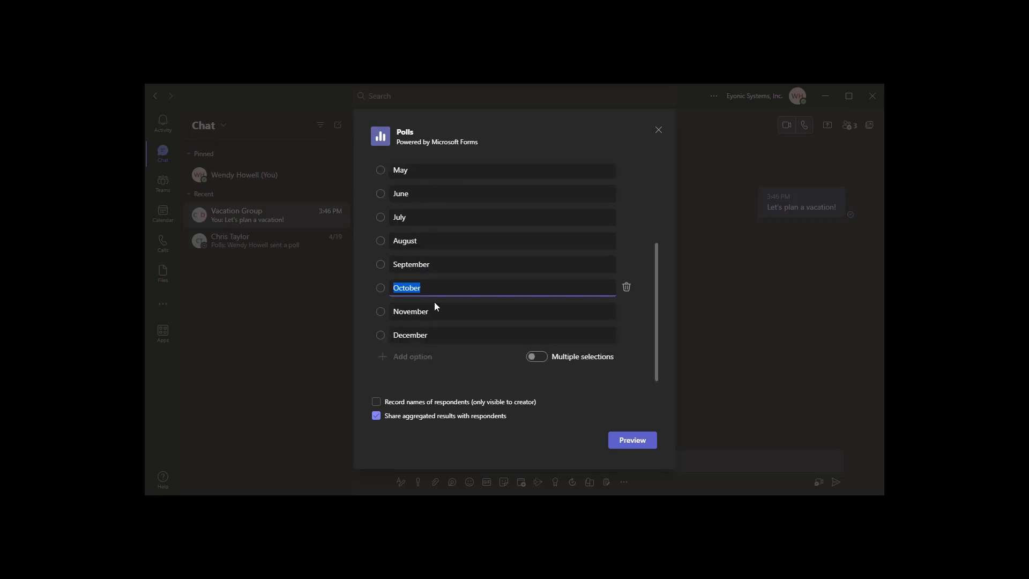
pyautogui.click(530, 334)
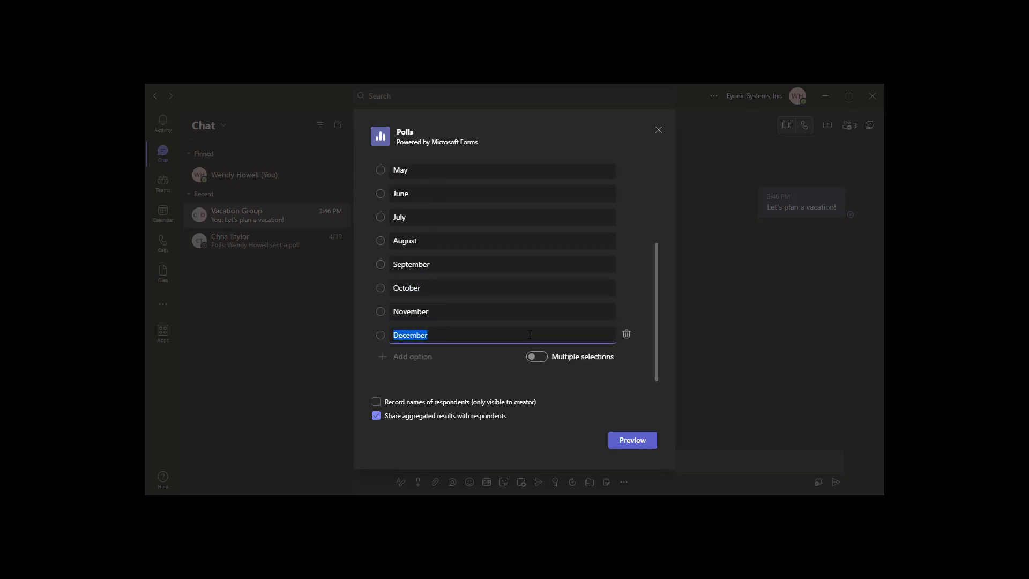
pyautogui.click(627, 335)
pyautogui.click(628, 336)
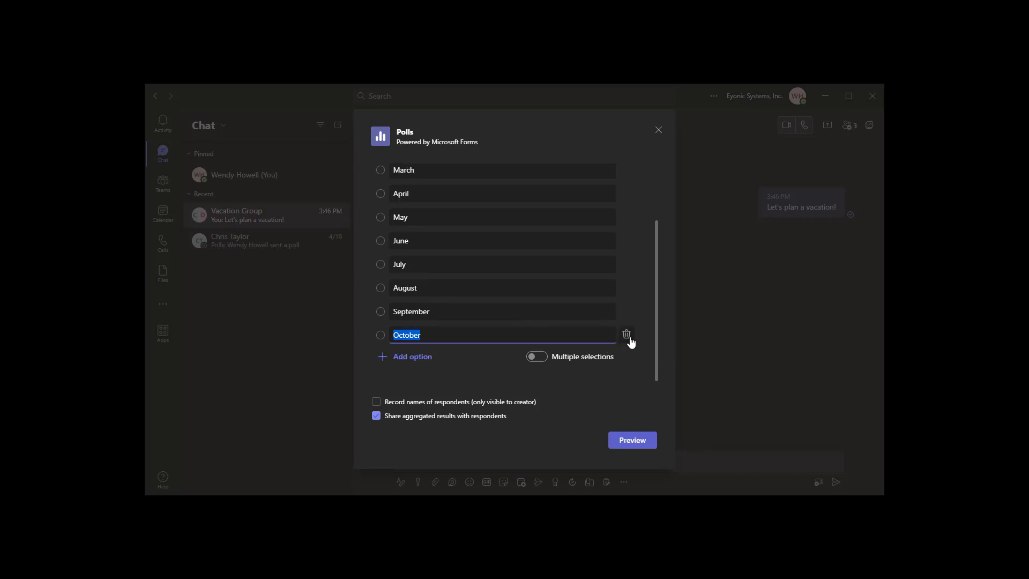
pyautogui.click(627, 336)
pyautogui.scroll(2, 601, 241)
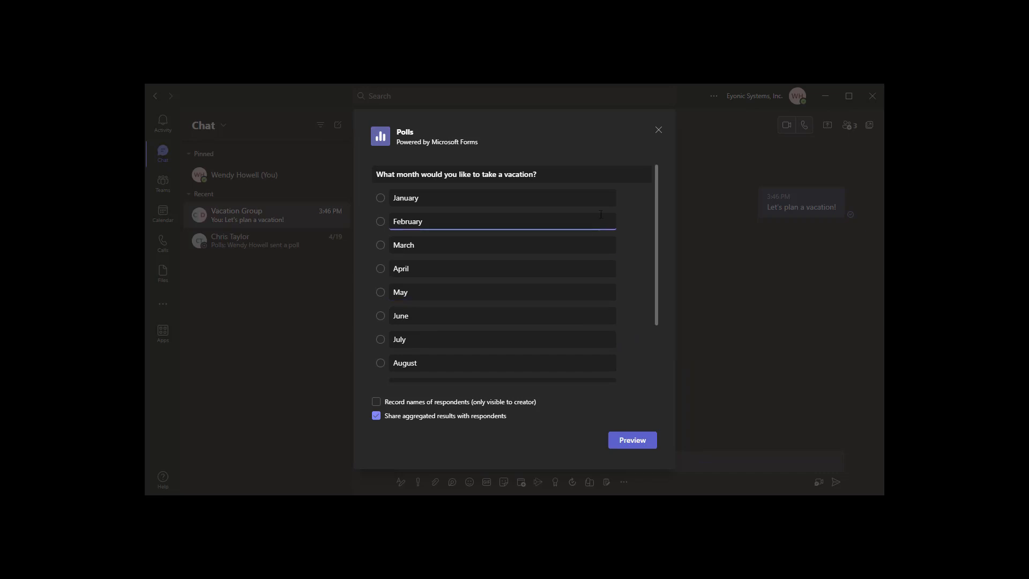
pyautogui.click(606, 199)
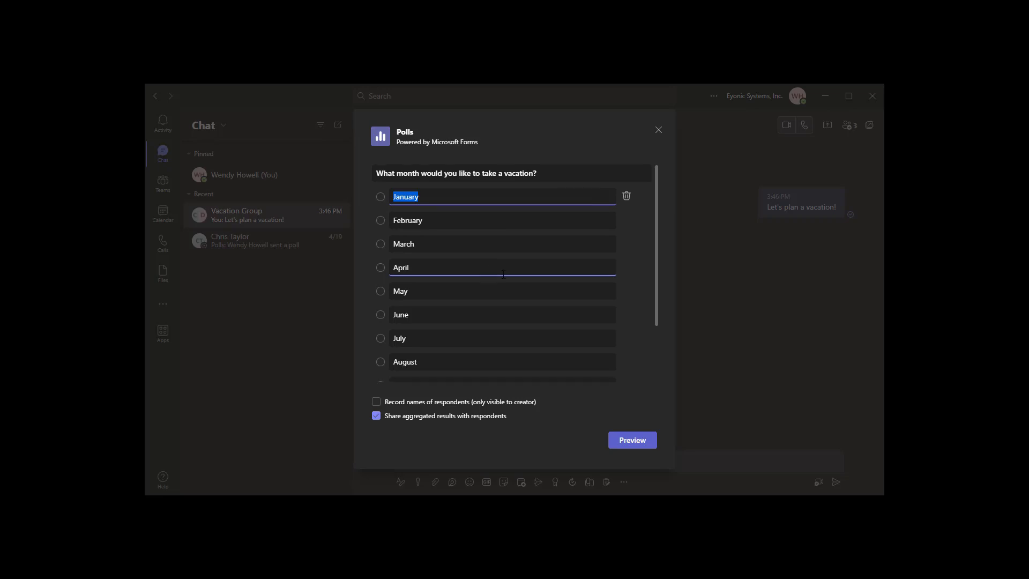
pyautogui.scroll(-3, 484, 270)
pyautogui.scroll(3, 430, 266)
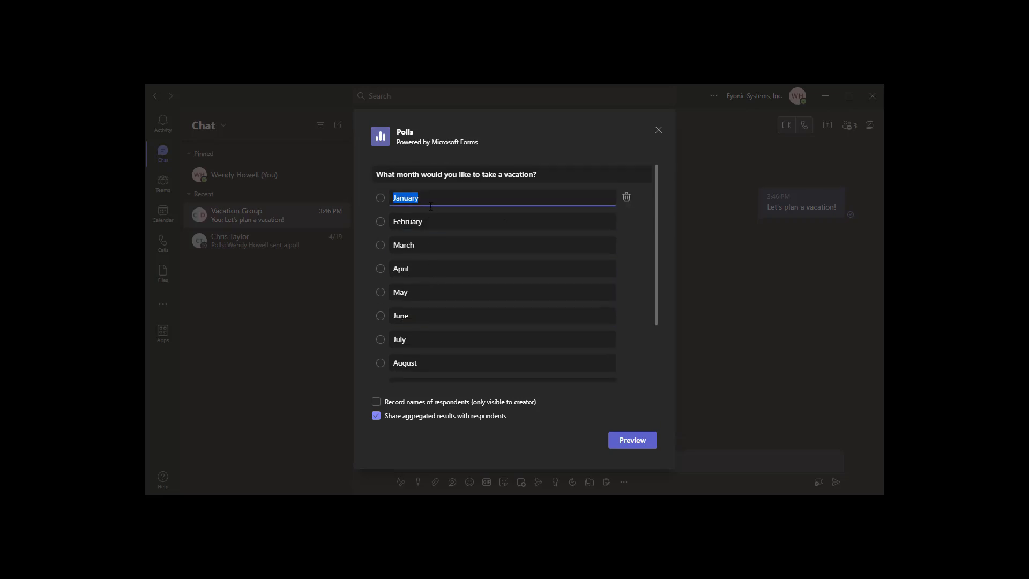
pyautogui.click(455, 224)
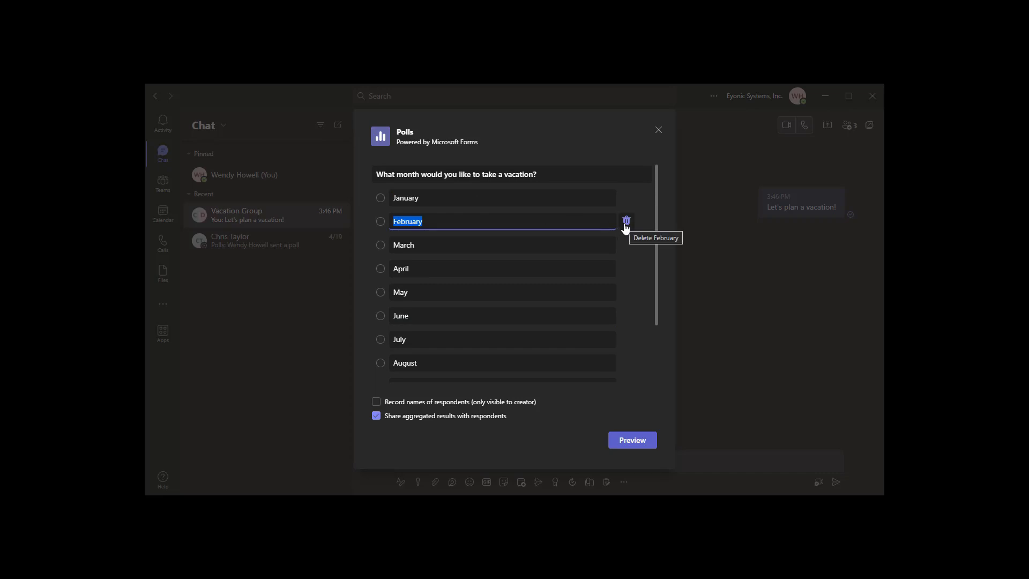
# Step: Allow multiple selections for the poll's month options
pyautogui.scroll(-3, 510, 241)
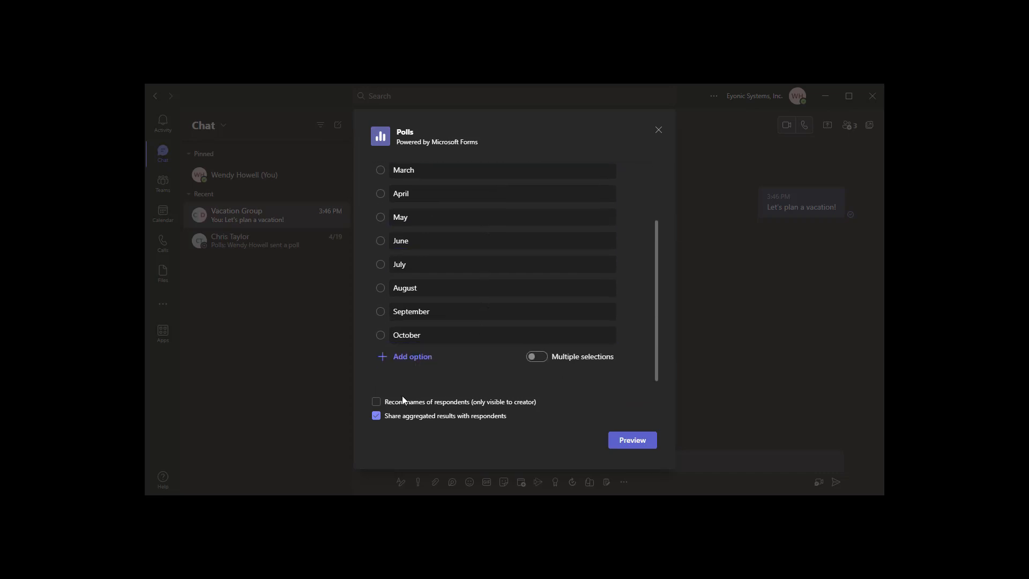
pyautogui.click(546, 364)
pyautogui.click(531, 358)
pyautogui.click(544, 359)
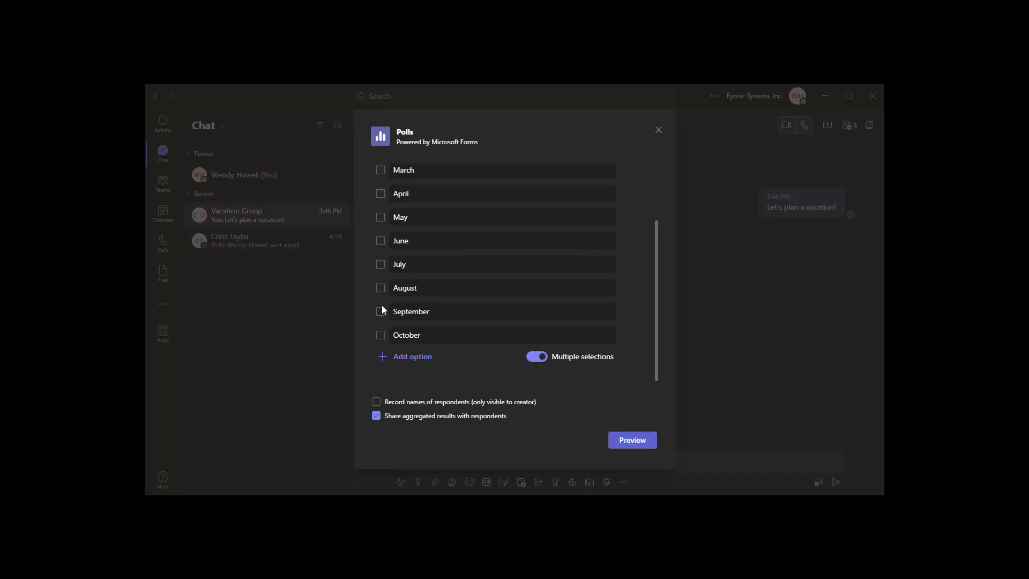
# Step: Preview the vacation month poll and send it to the group chat
pyautogui.click(625, 441)
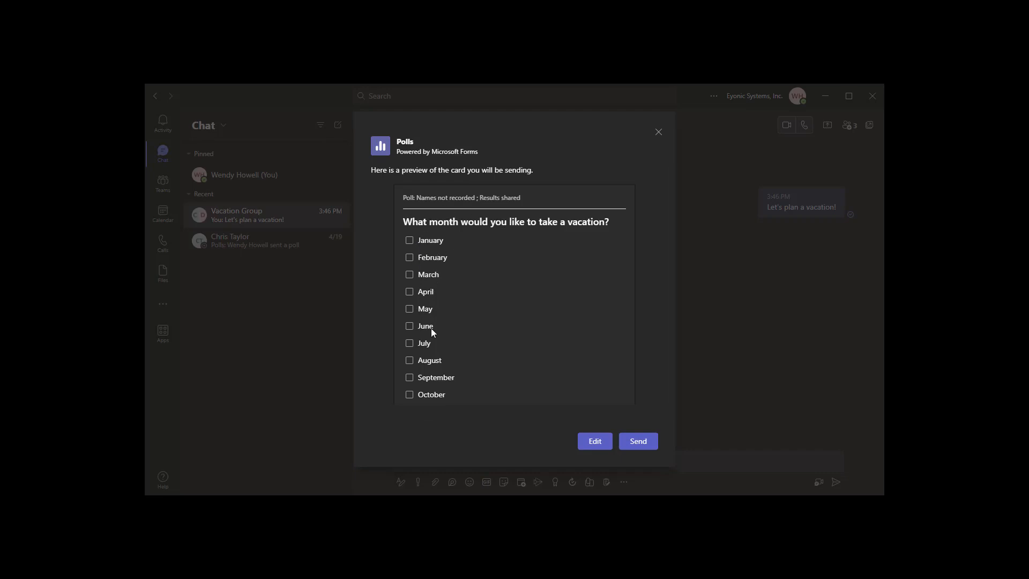
pyautogui.scroll(-2, 436, 360)
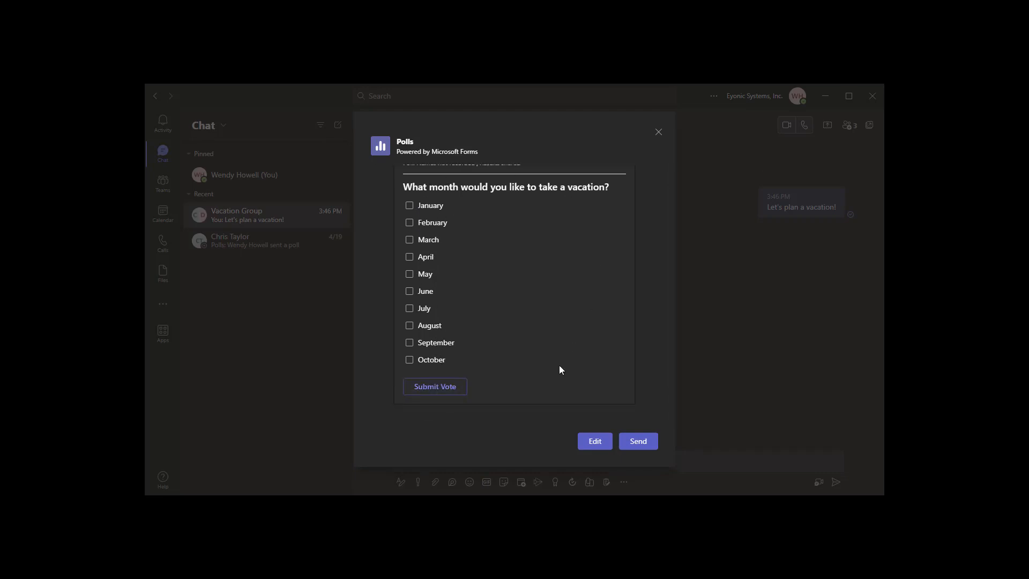
pyautogui.click(640, 443)
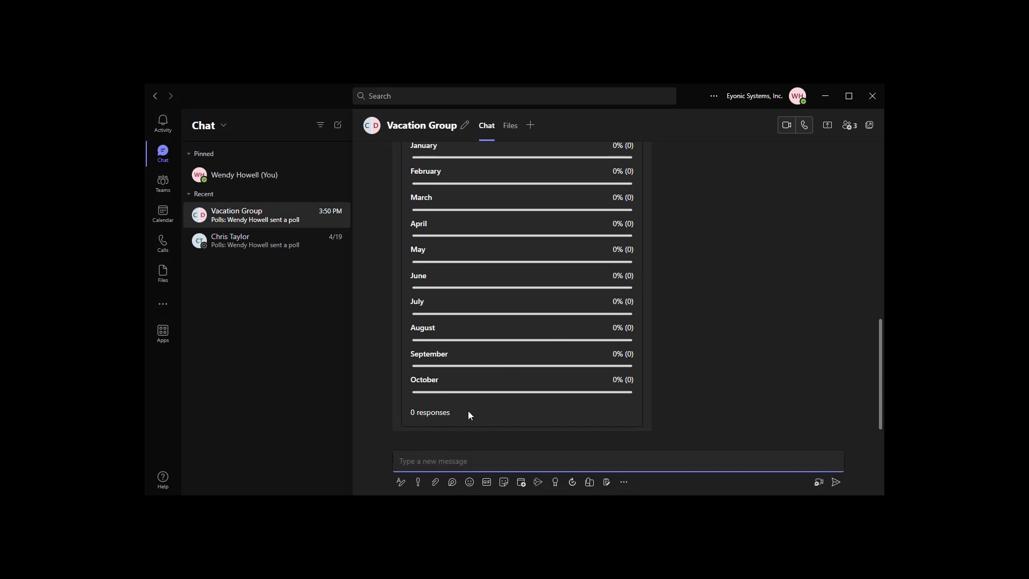
pyautogui.scroll(5, 559, 311)
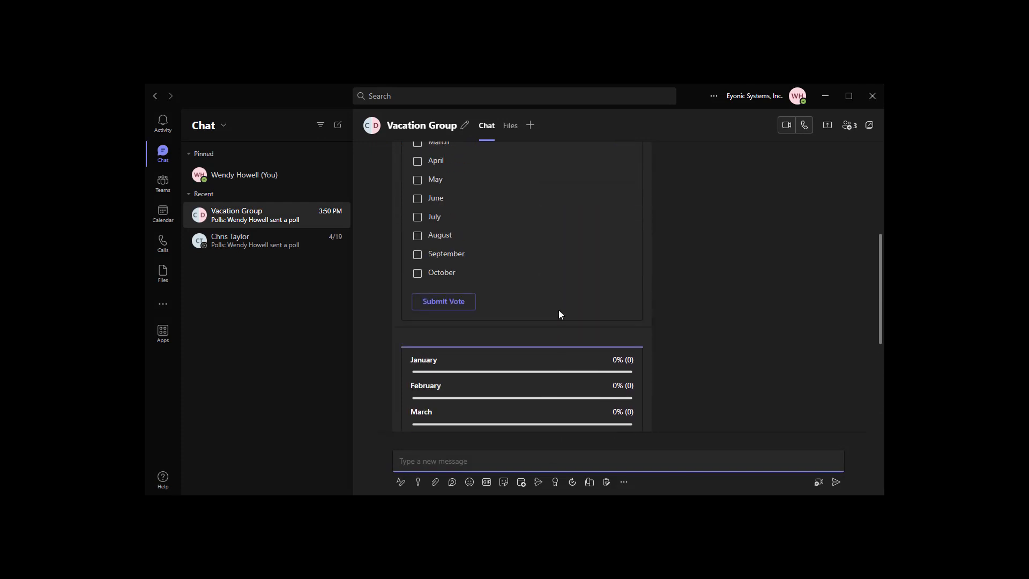
pyautogui.scroll(3, 557, 310)
pyautogui.scroll(-10, 555, 307)
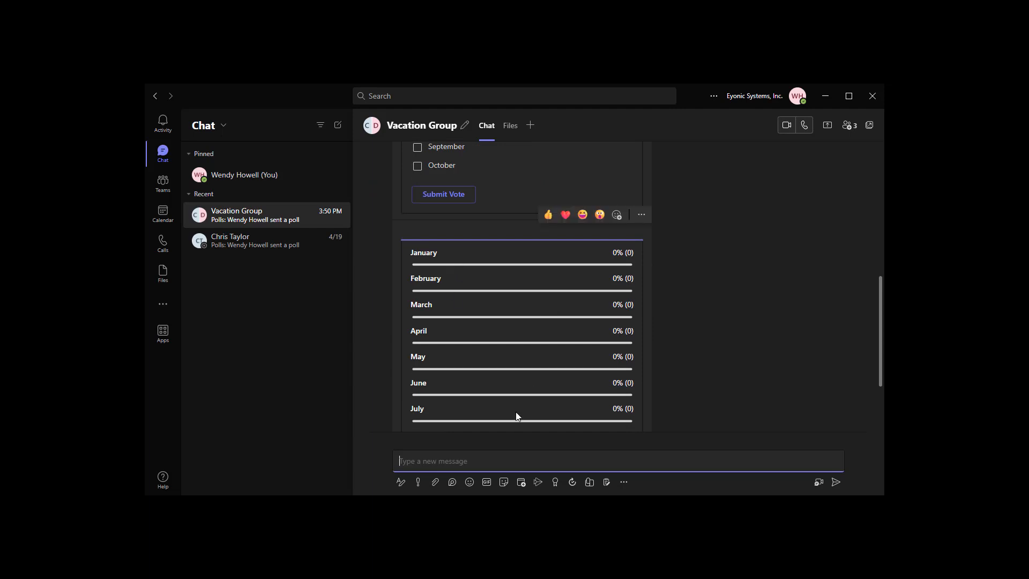